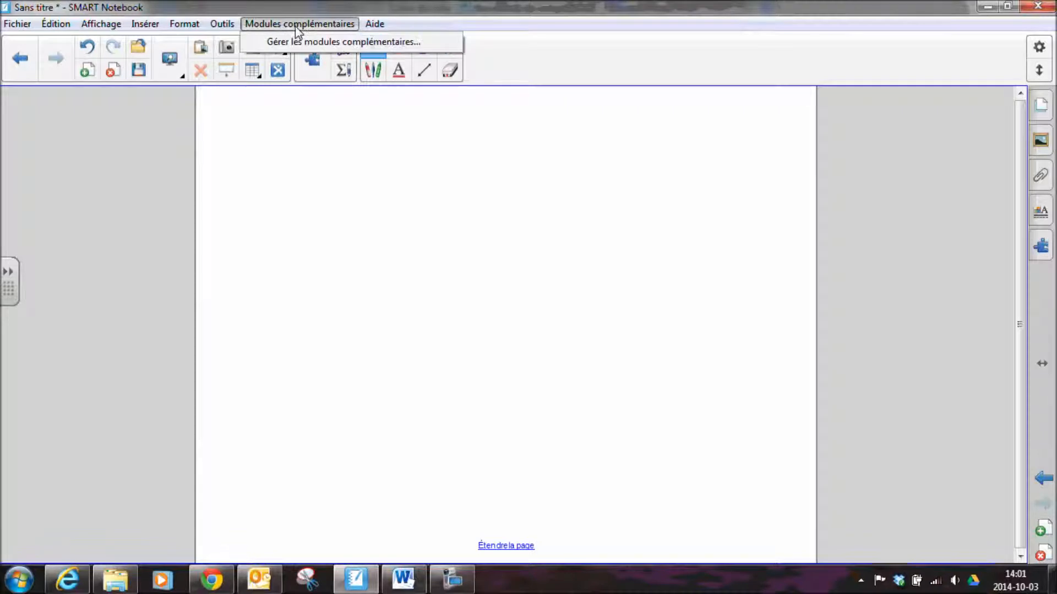
# View the GeoGebra module's details in the add-ons manager and close the manager
pyautogui.click(312, 47)
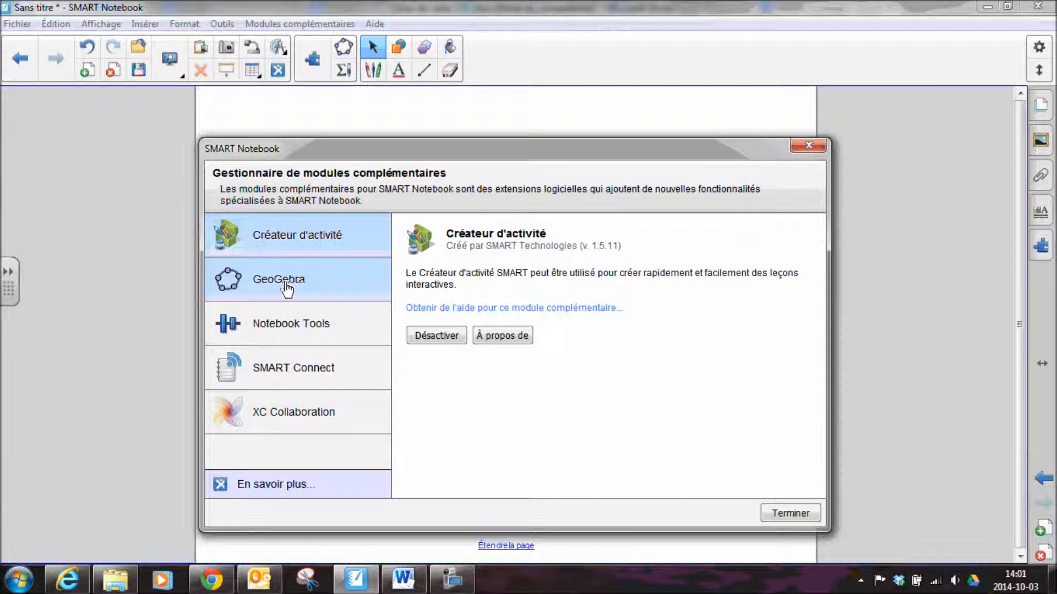
pyautogui.click(286, 289)
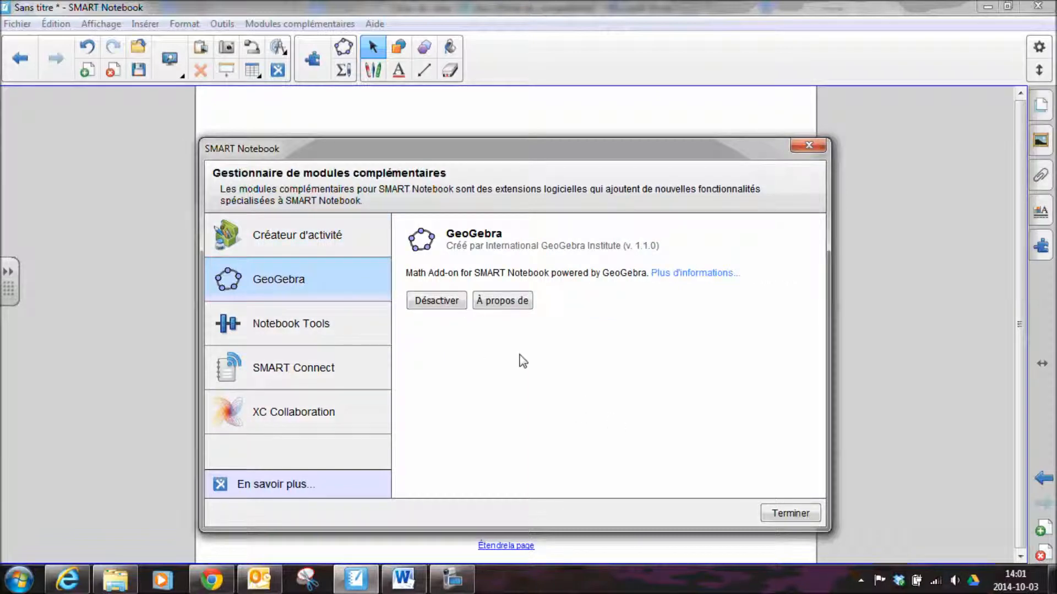
pyautogui.click(772, 514)
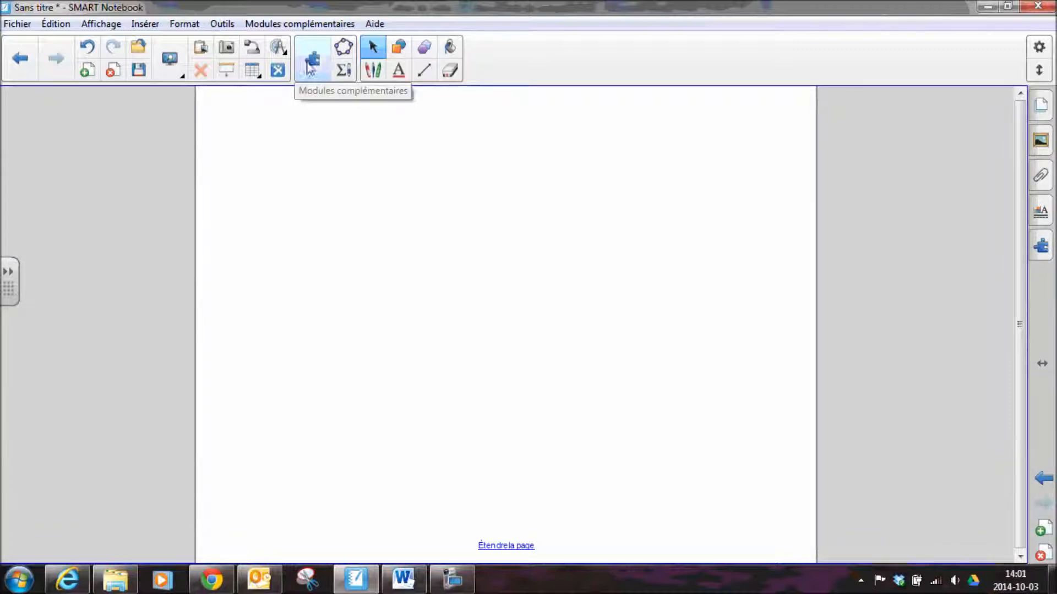
# Insert a GeoGebra construction on the blank page, move it lower toward the page's centre and enlarge it
pyautogui.click(343, 49)
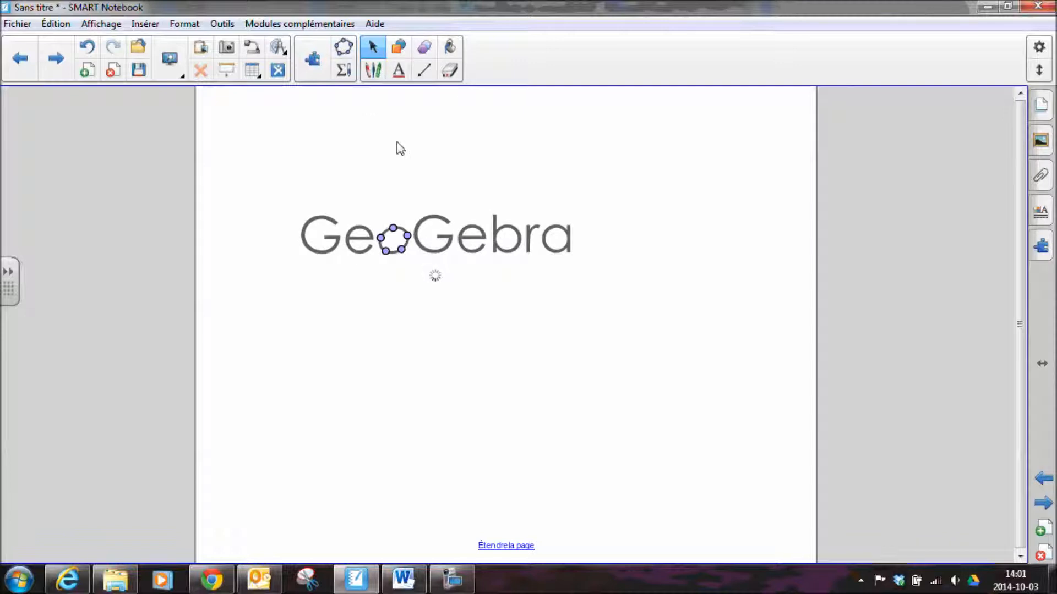
pyautogui.moveTo(566, 116); pyautogui.dragTo(625, 178)
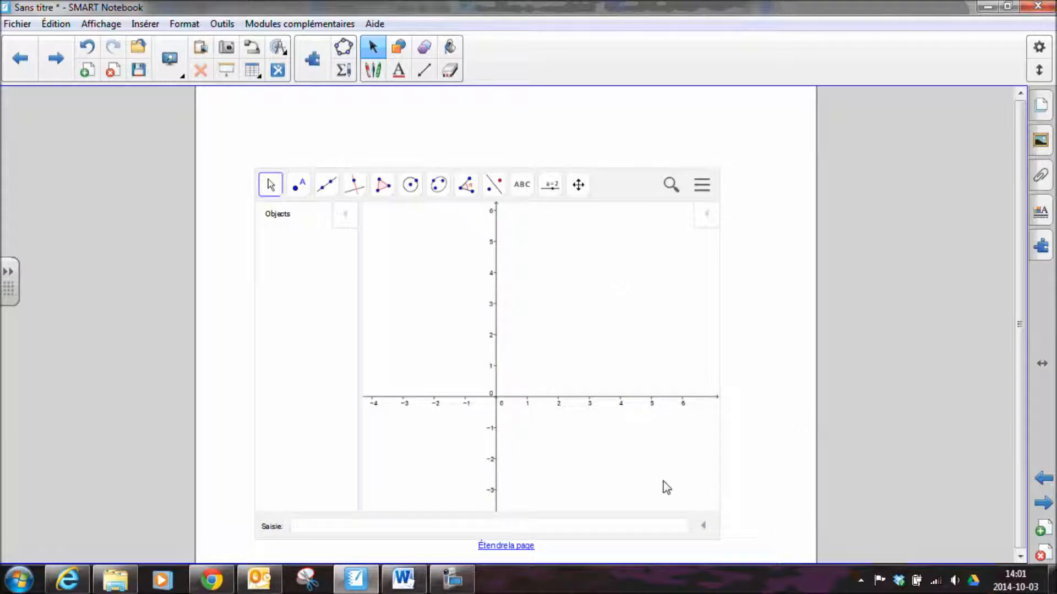
pyautogui.click(625, 192)
pyautogui.moveTo(728, 549); pyautogui.dragTo(791, 560)
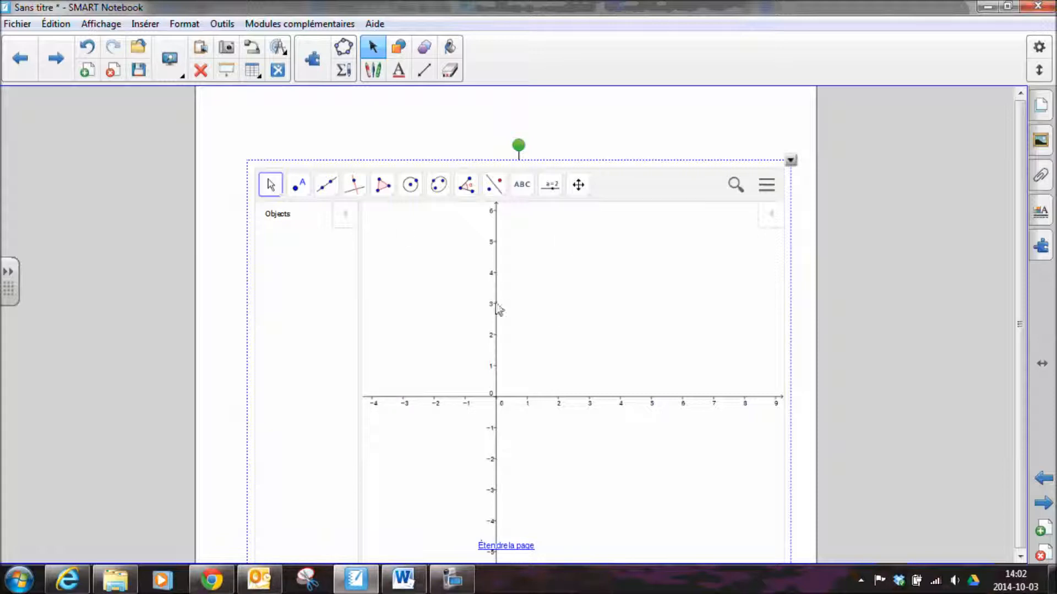
pyautogui.click(757, 132)
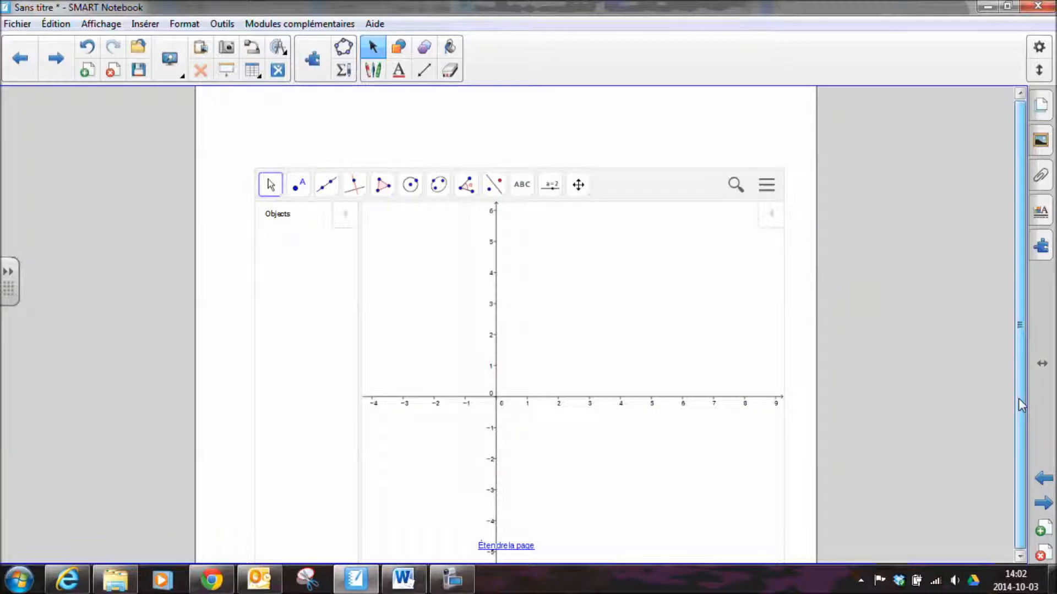
# Extend the page and graph the function f(x)=x in the GeoGebra construction
pyautogui.click(504, 545)
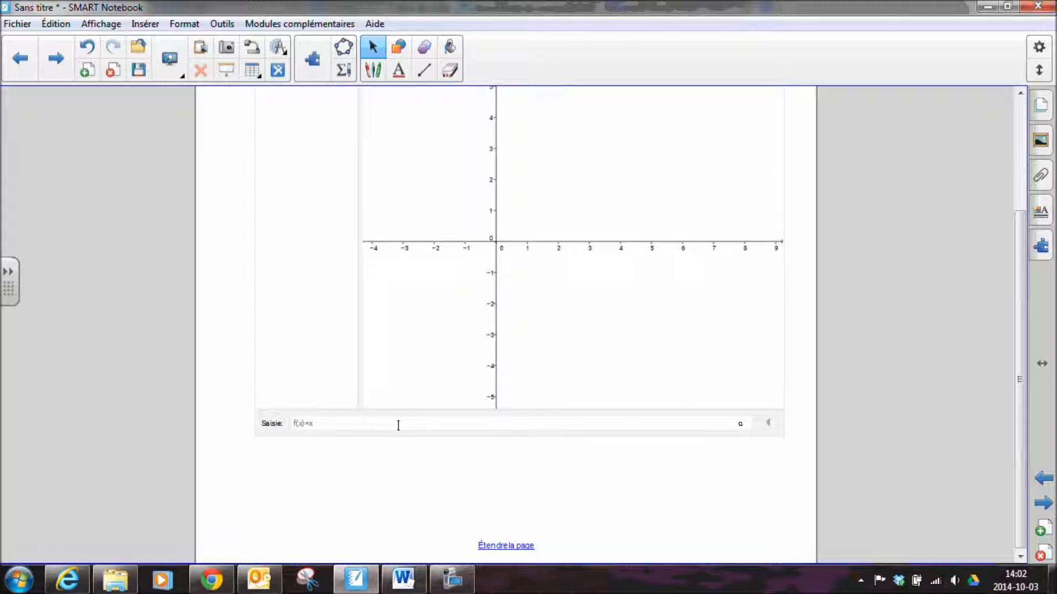
pyautogui.press('Return')
pyautogui.moveTo(1017, 306); pyautogui.dragTo(1022, 240)
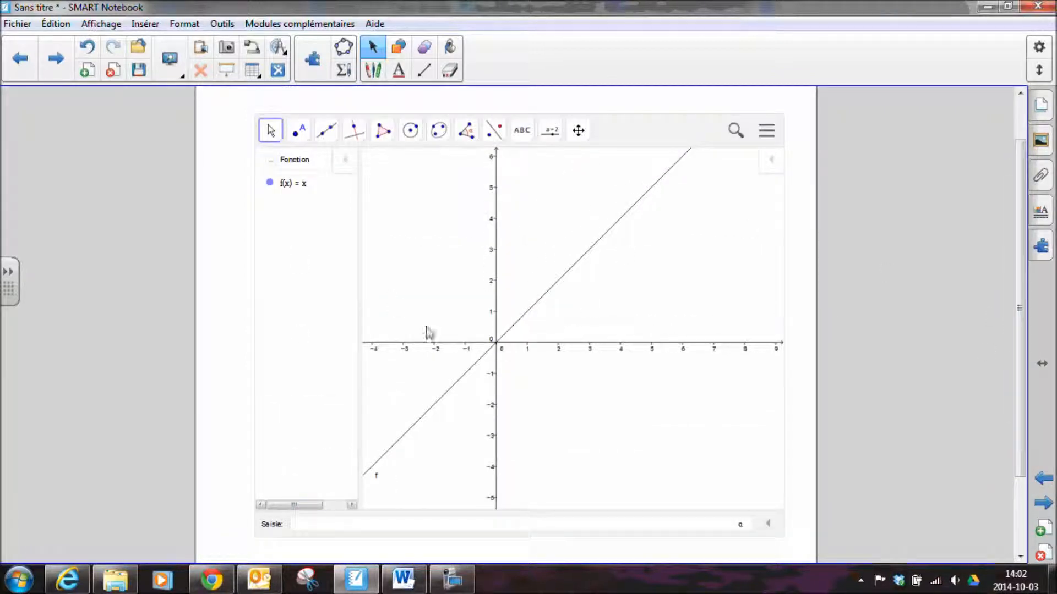
# Place two free points, at about (-1.88, 4.14) and (5.32, 0.92), on the graph
pyautogui.click(301, 134)
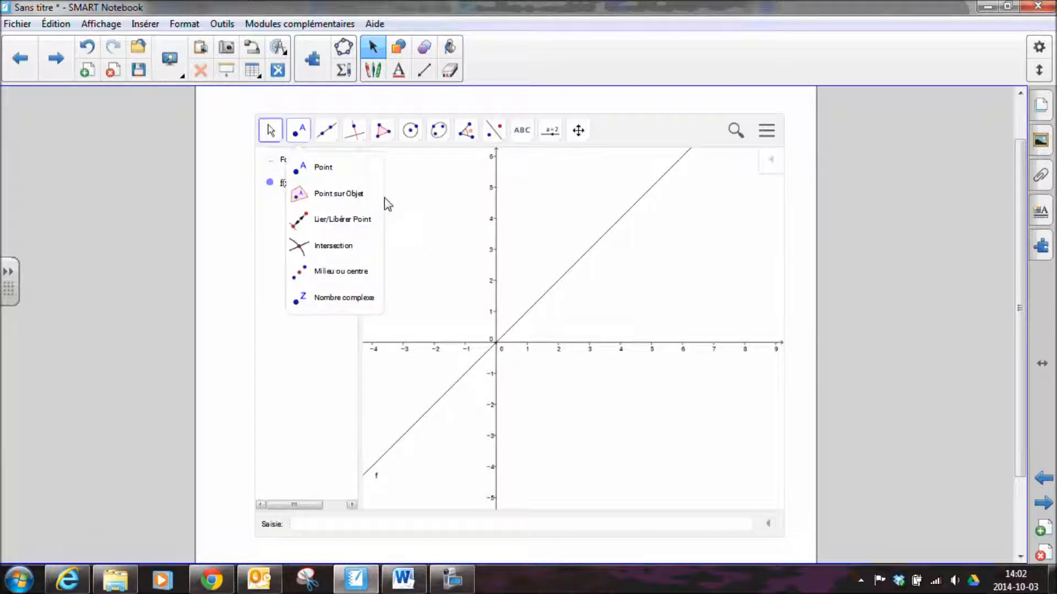
pyautogui.click(337, 171)
pyautogui.click(437, 214)
pyautogui.click(662, 314)
# Draw a straight line through points A and B
pyautogui.click(327, 132)
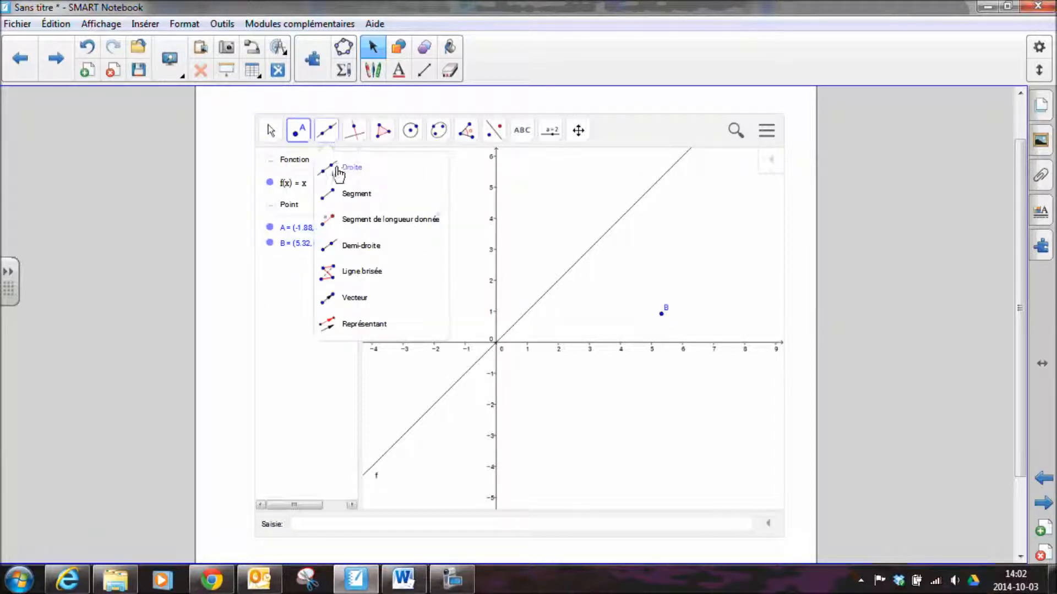
pyautogui.click(330, 174)
pyautogui.click(438, 215)
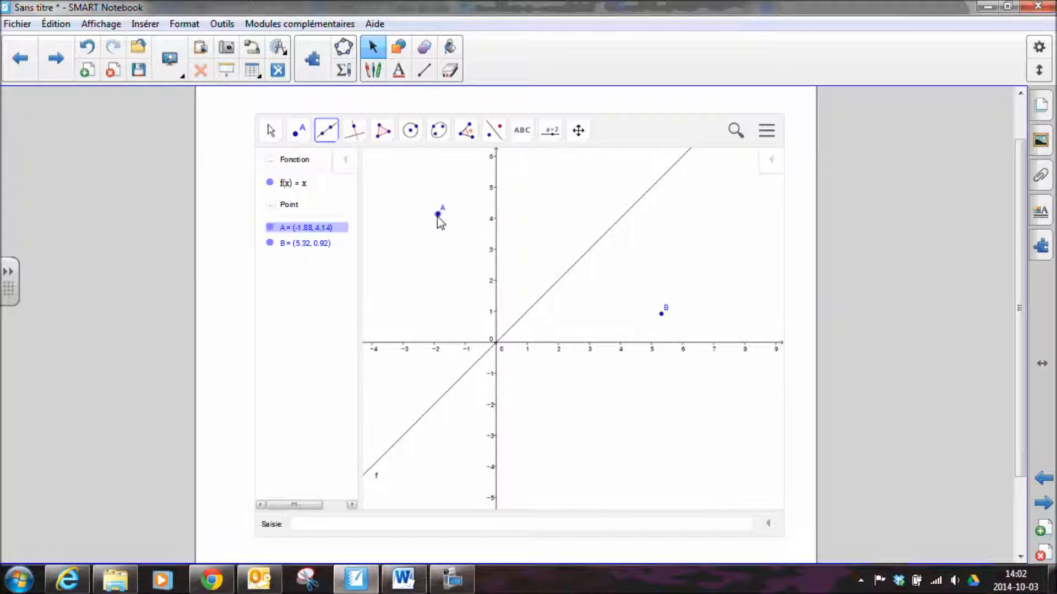
pyautogui.click(662, 313)
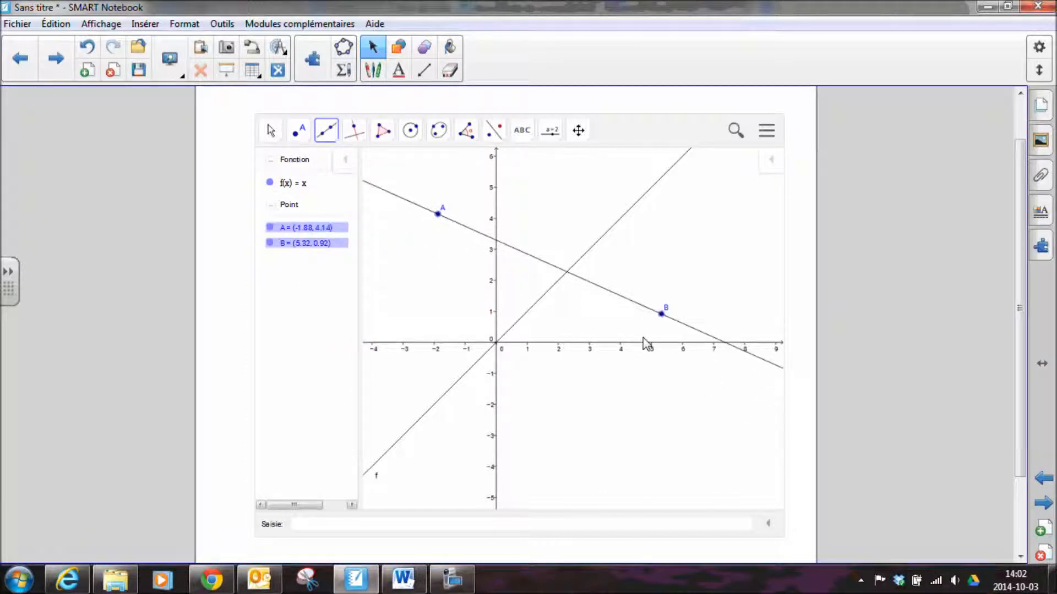
# Move point A and the line through A and B, bringing A to about (-3.1, 1.72) and B to about (3.6, 1.76)
pyautogui.click(269, 132)
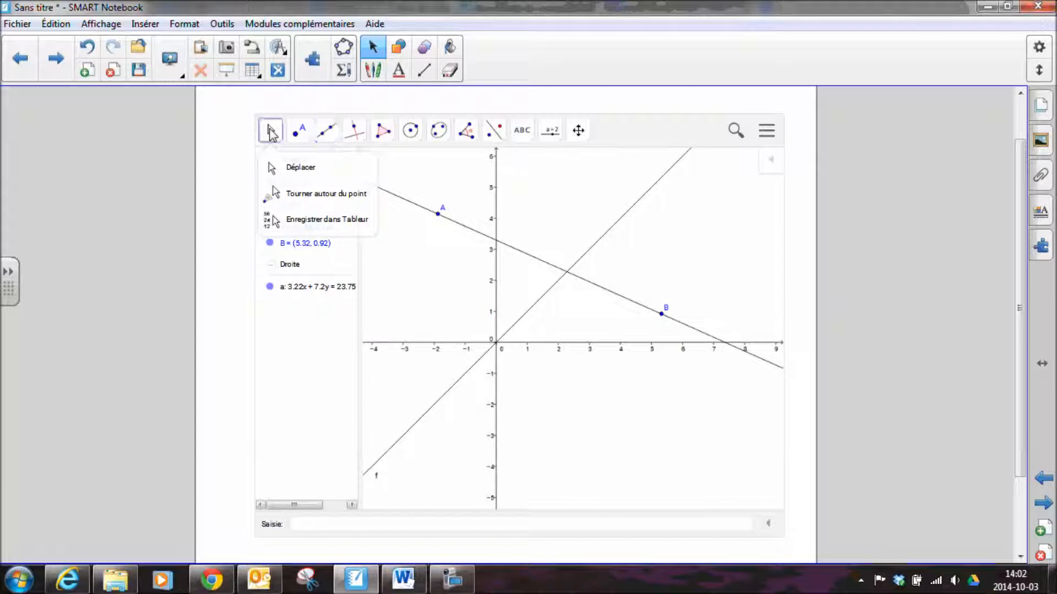
pyautogui.click(272, 167)
pyautogui.moveTo(438, 214); pyautogui.dragTo(436, 230)
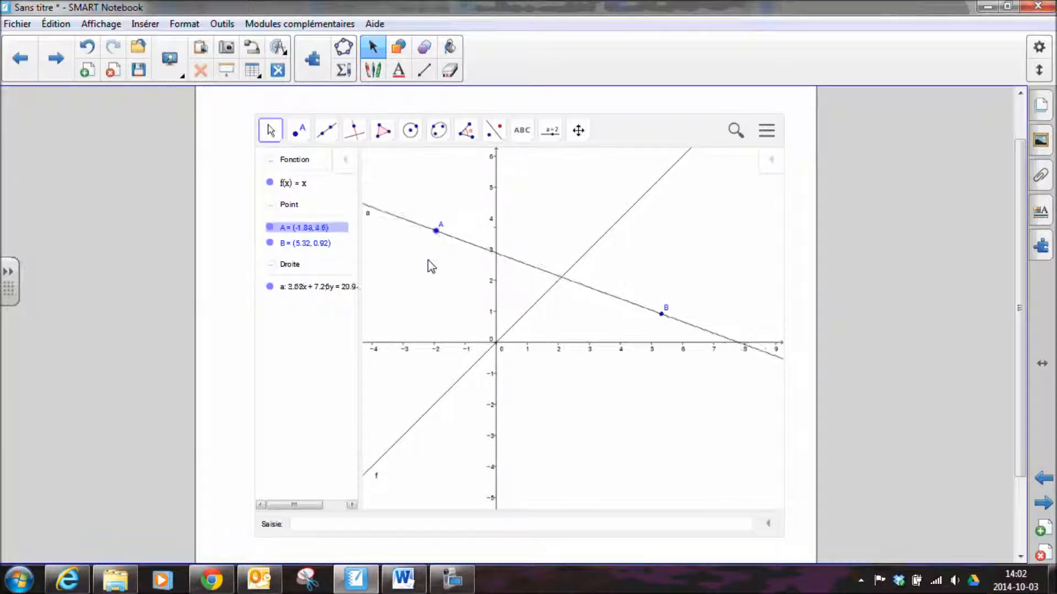
pyautogui.moveTo(431, 267); pyautogui.dragTo(453, 315)
pyautogui.moveTo(636, 315); pyautogui.dragTo(577, 287)
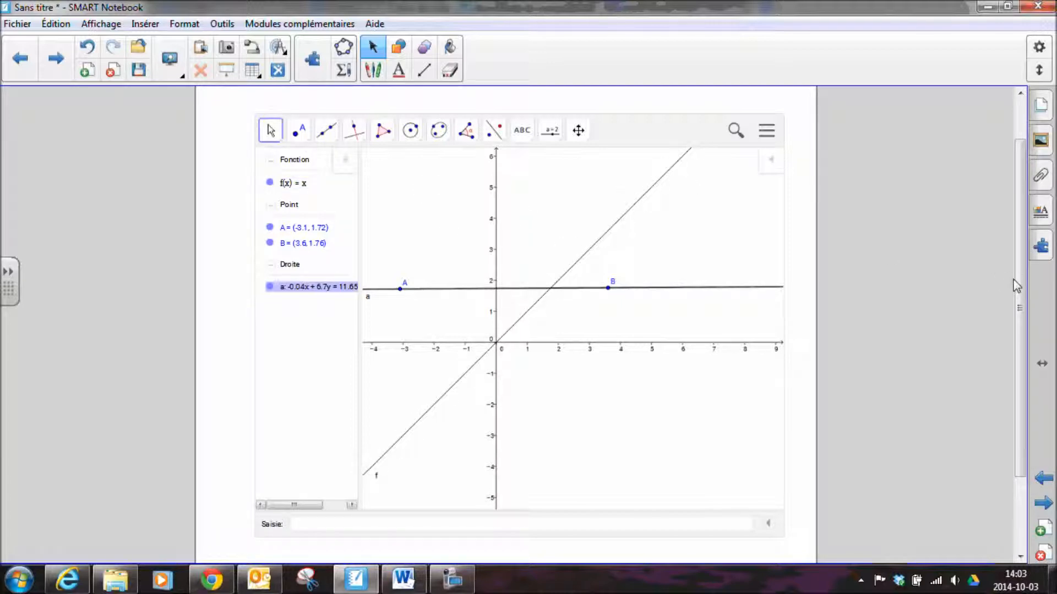
# Open the GeoGebra construction's main menu and look over its file, edit, layout, view and options entries
pyautogui.scroll(1, 1022, 288)
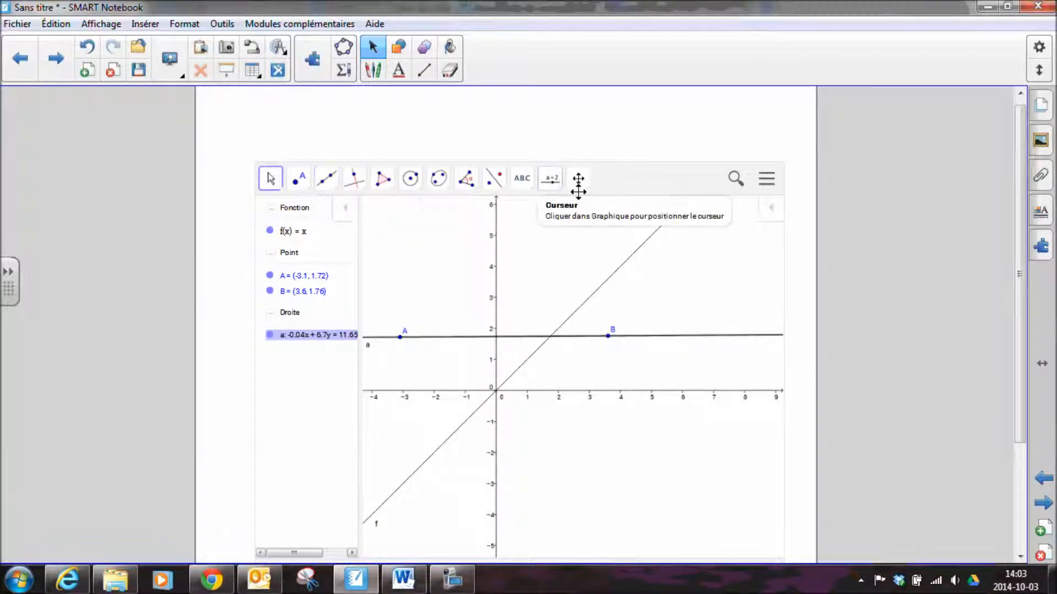
pyautogui.click(767, 181)
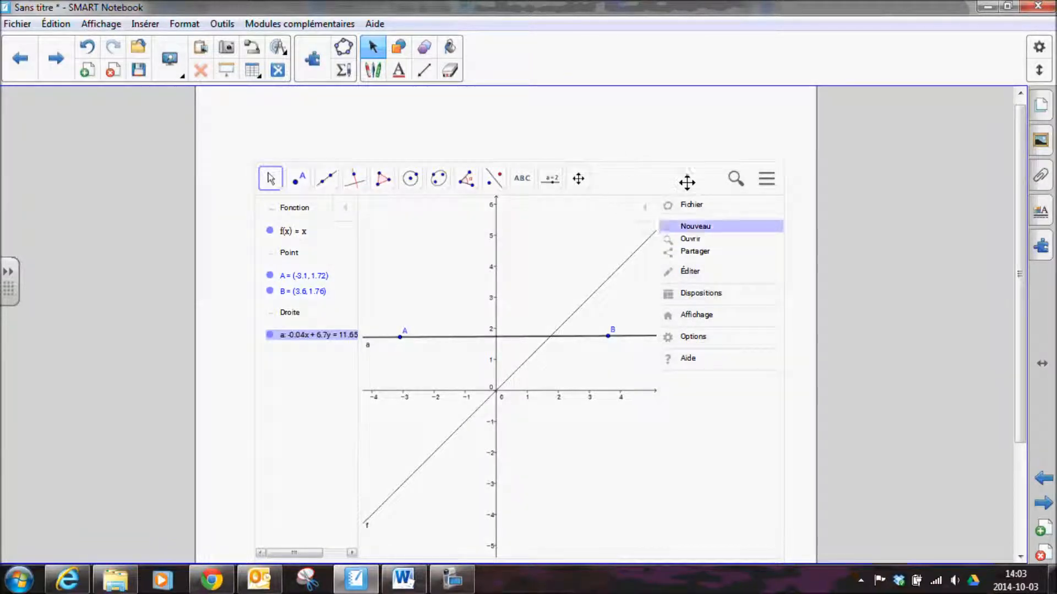
pyautogui.moveTo(664, 176); pyautogui.dragTo(642, 167)
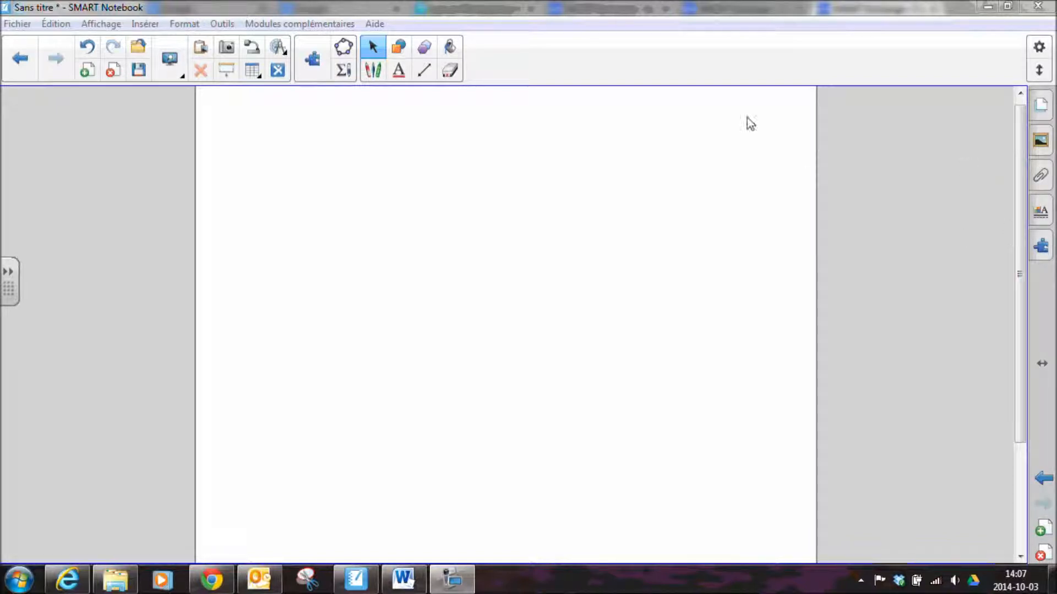
# Open the GeoGebra add-on's resource library and search it for the author's full name
pyautogui.click(1043, 251)
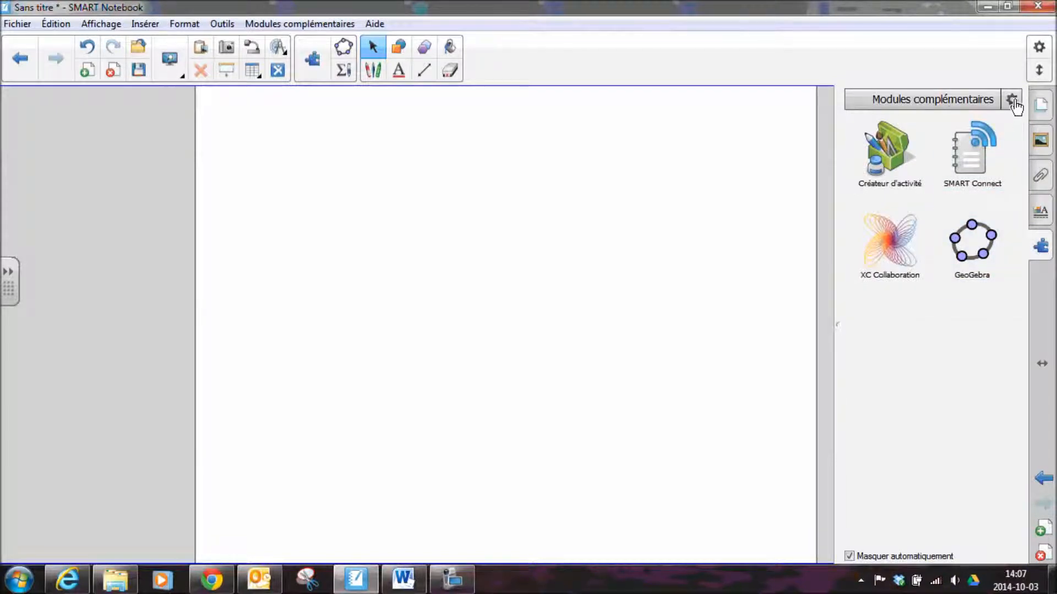
pyautogui.click(972, 242)
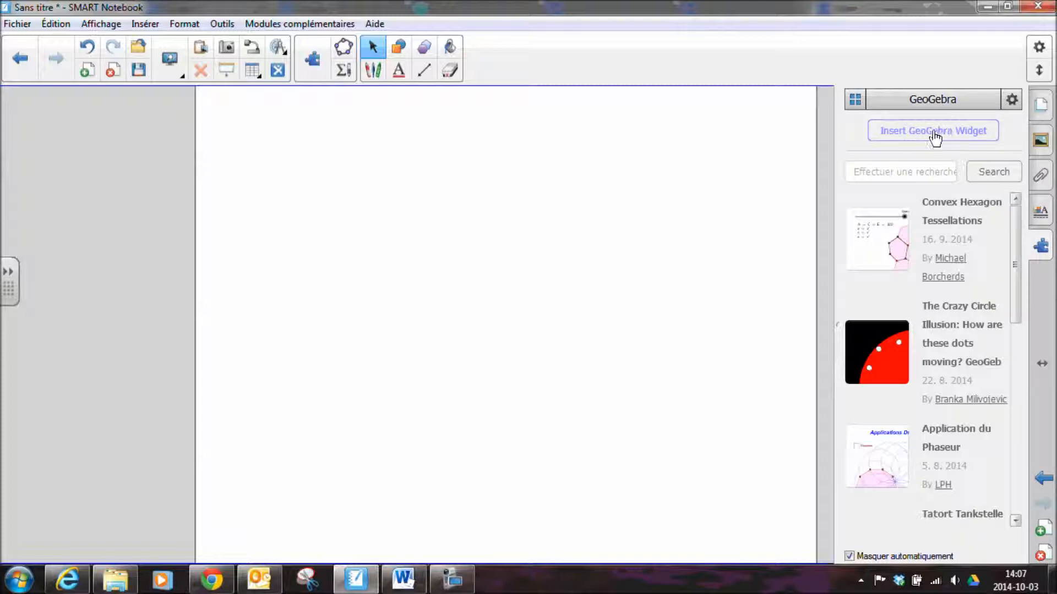
pyautogui.click(966, 133)
pyautogui.moveTo(1017, 242)
pyautogui.mouseDown()
pyautogui.moveTo(1032, 451)
pyautogui.moveTo(1017, 237)
pyautogui.mouseUp()
pyautogui.click(915, 165)
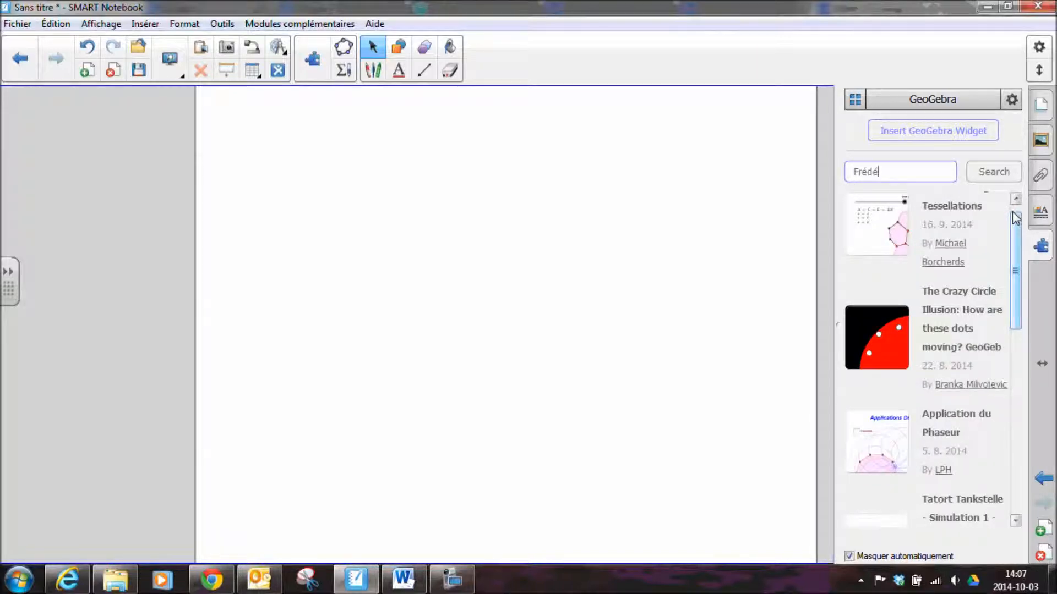
pyautogui.write('Frédéric Ouellet')
pyautogui.click(988, 177)
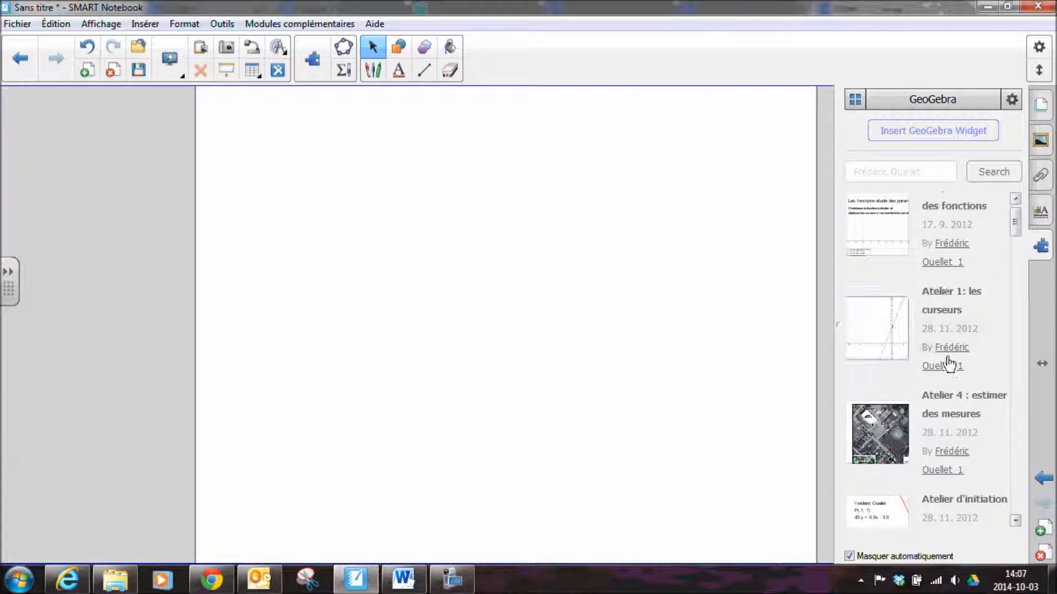
# Insert the "Atelier 1: les curseurs" resource from the search results onto the page
pyautogui.scroll(-1, 1008, 269)
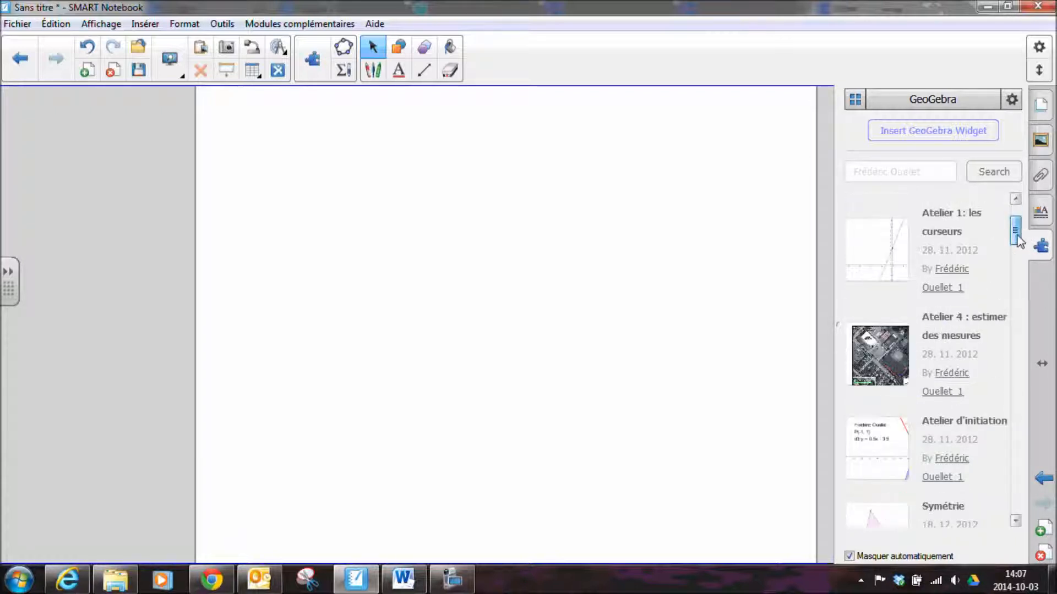
pyautogui.click(886, 258)
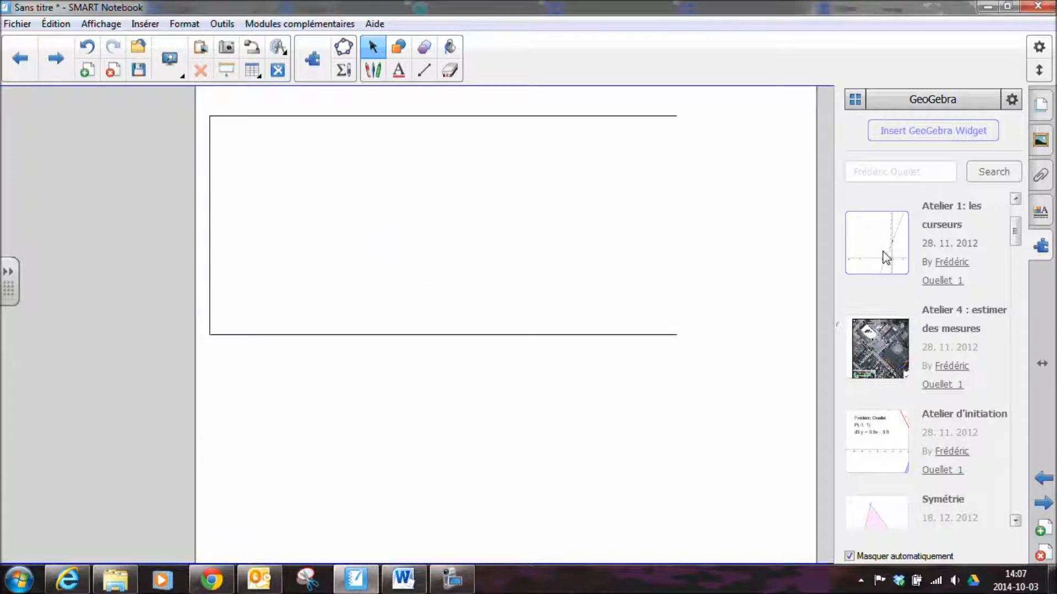
pyautogui.click(530, 438)
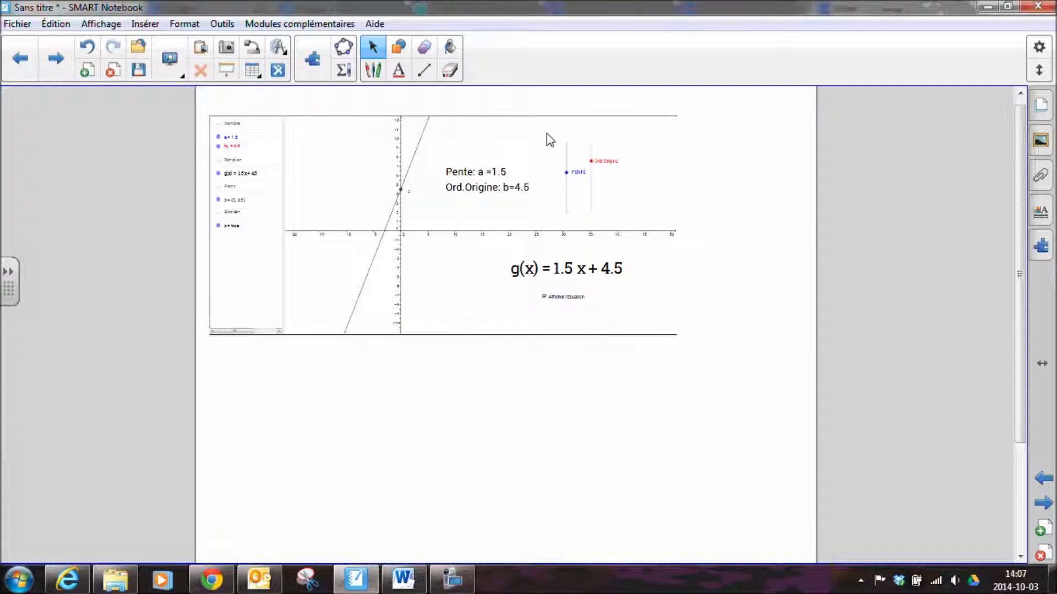
# Enlarge the inserted slider worksheet to span nearly the full page width and deselect it
pyautogui.click(447, 284)
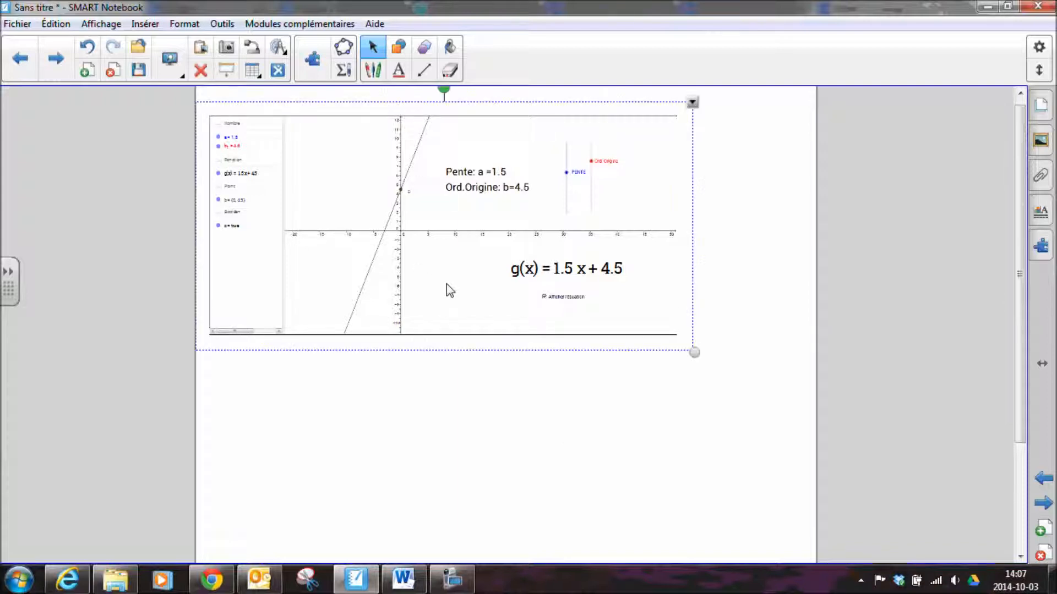
pyautogui.moveTo(692, 351); pyautogui.dragTo(814, 440)
pyautogui.click(643, 413)
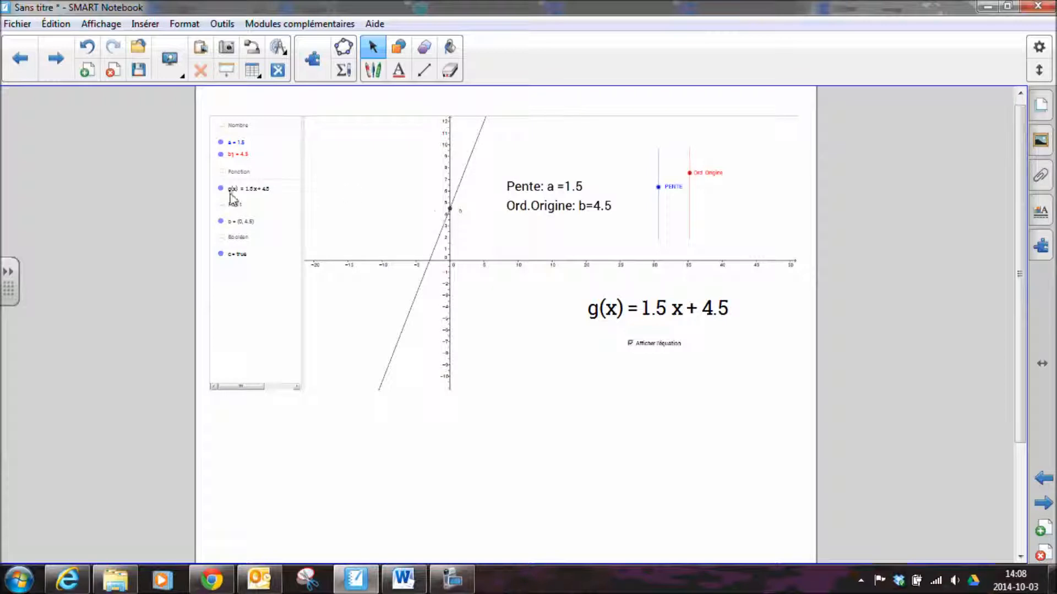
# Adjust the worksheet's sliders to a slope of 0.5 and a y-intercept of 4
pyautogui.moveTo(662, 189); pyautogui.dragTo(693, 180)
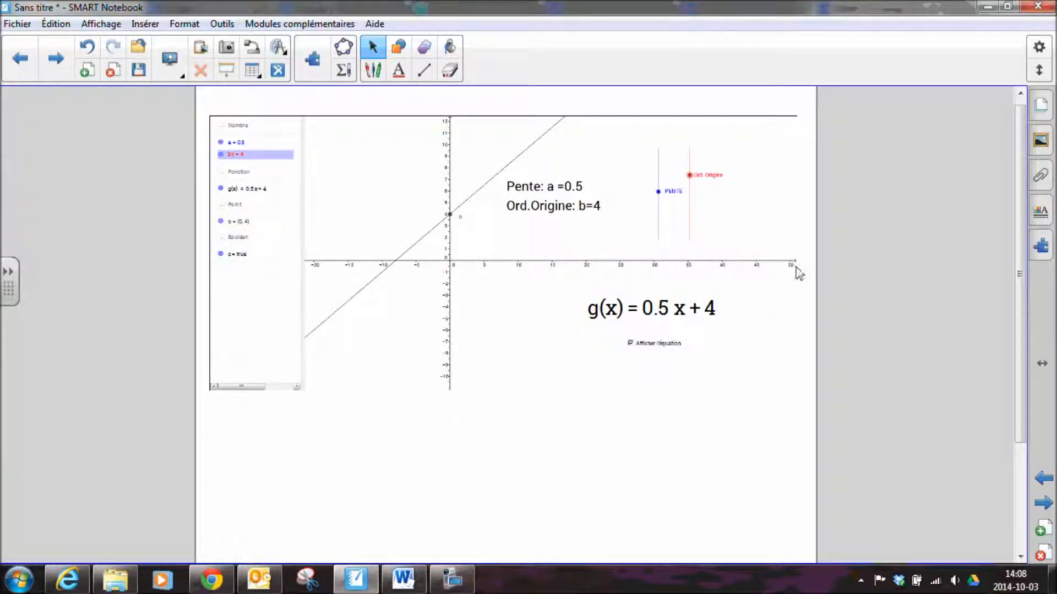
pyautogui.scroll(1, 1015, 237)
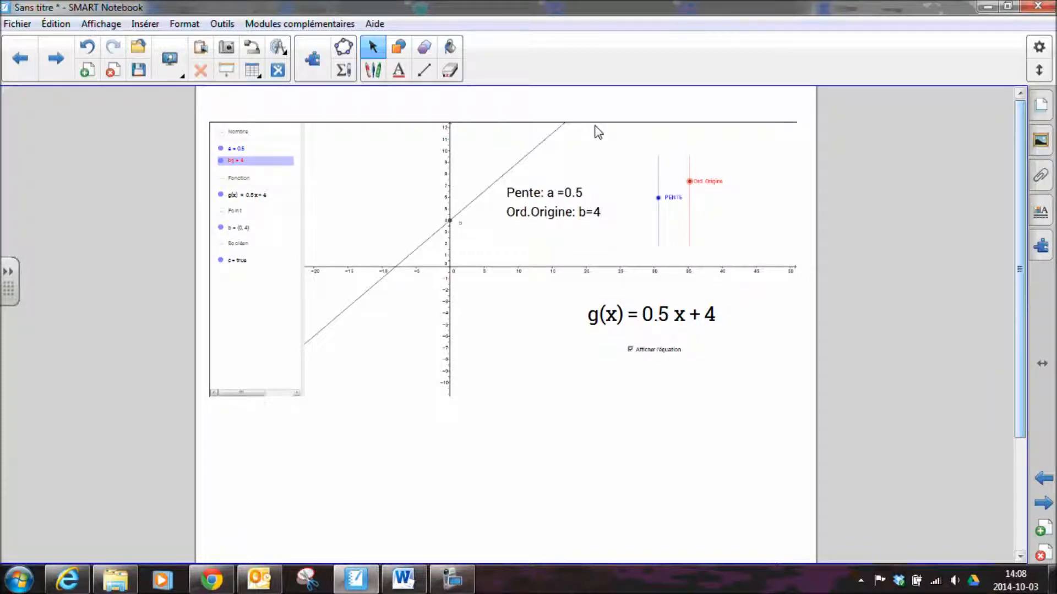